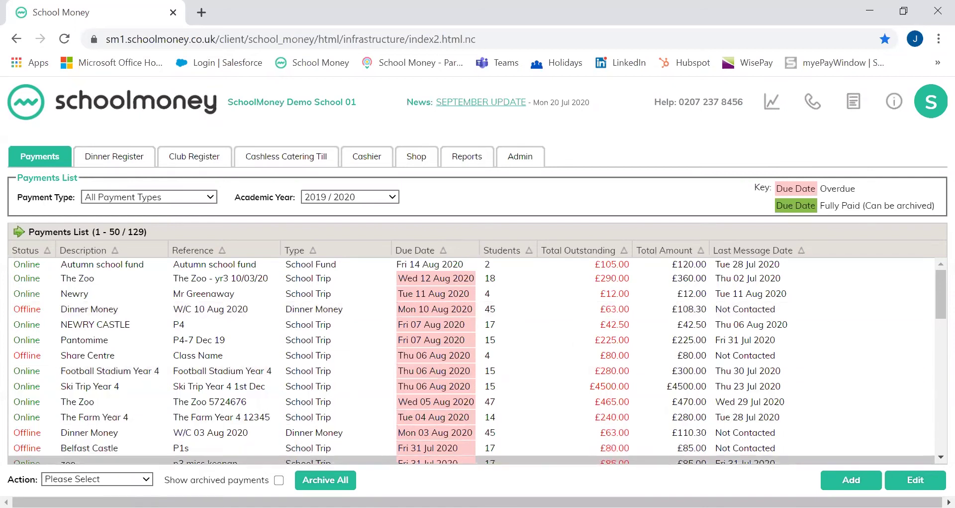
Create a new payment of type School Trip
click(851, 479)
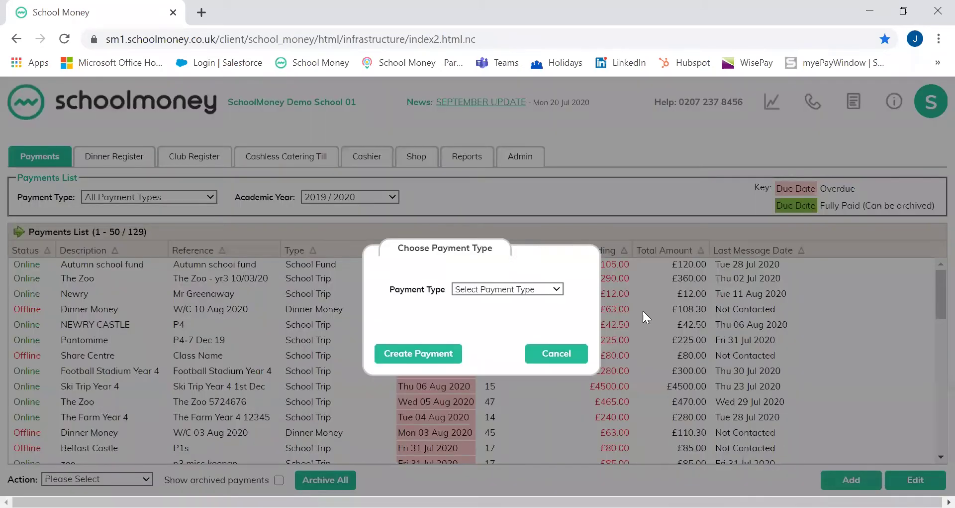
click(534, 293)
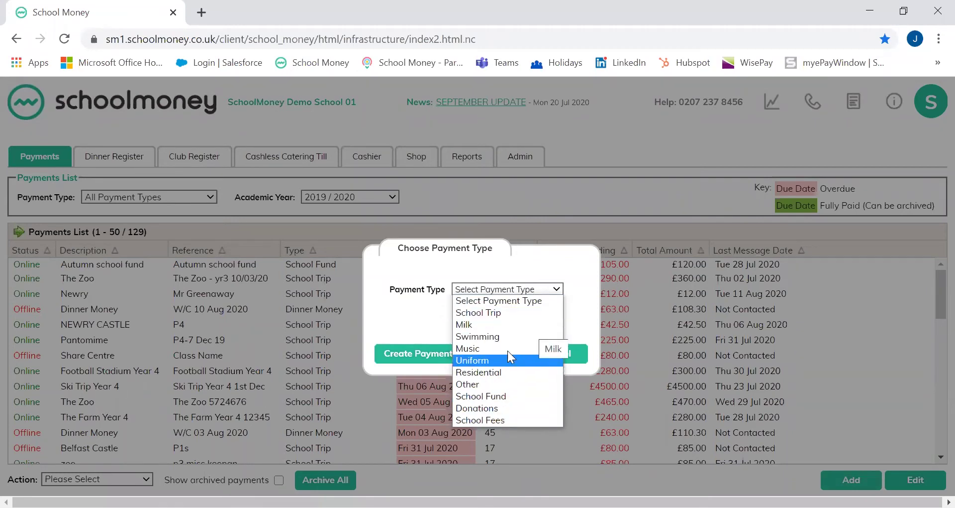
click(502, 312)
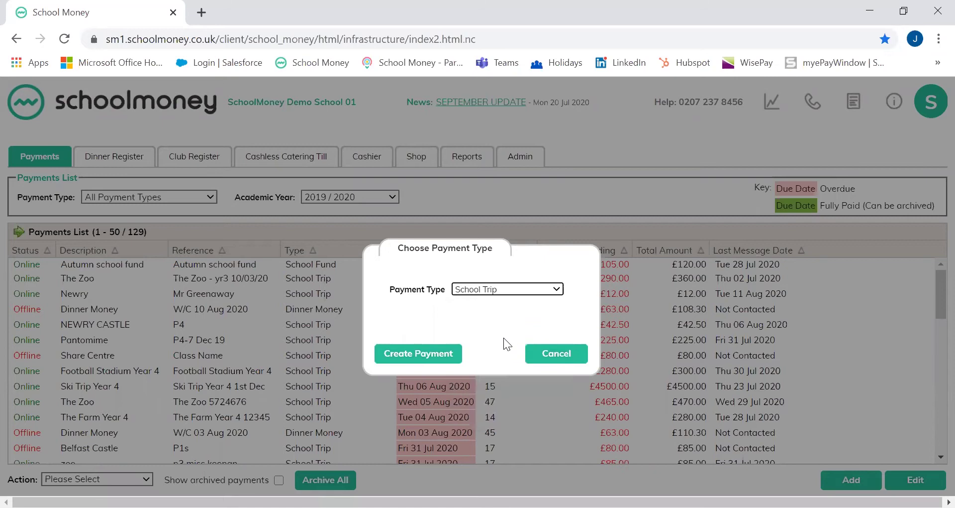
click(432, 359)
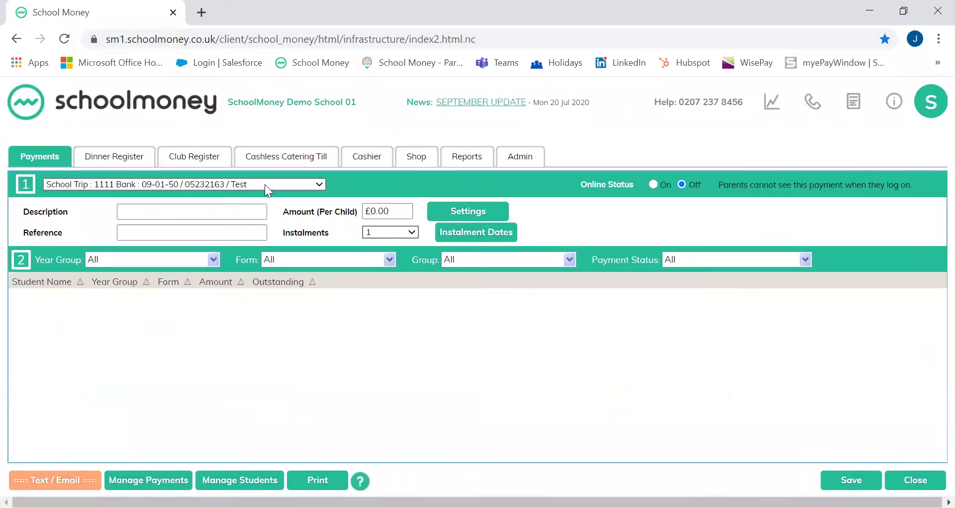
Keep the School Trip account and set description 'The Zoo' and reference 'The Zoo - yr3 10/03/20'
click(265, 184)
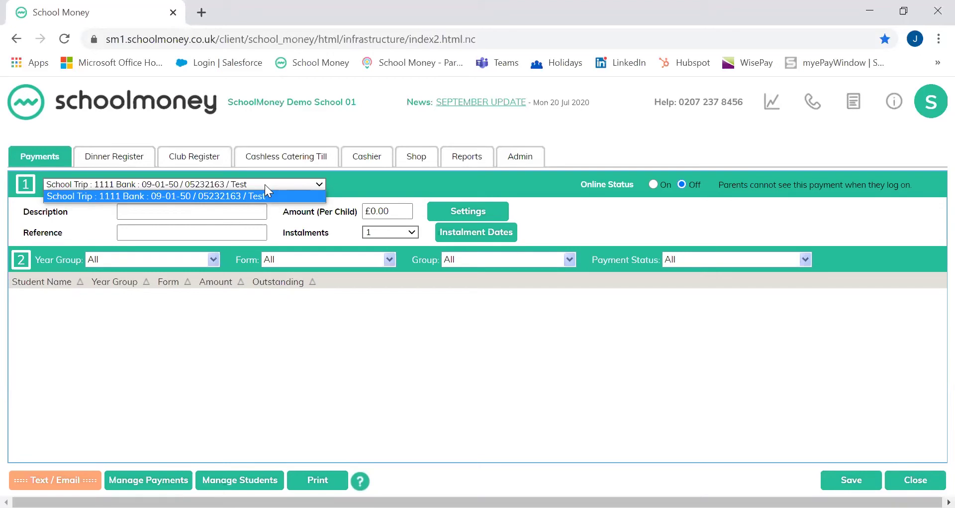
click(268, 196)
click(189, 213)
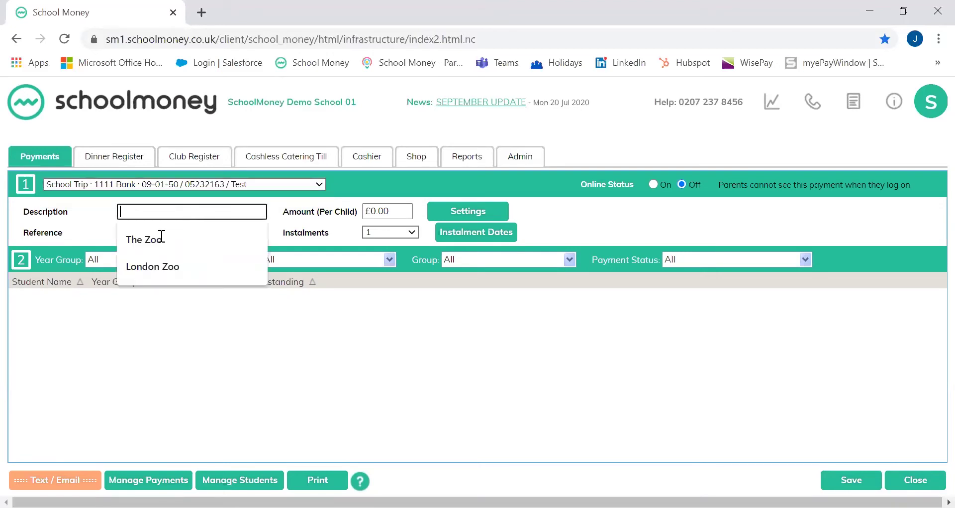
click(158, 240)
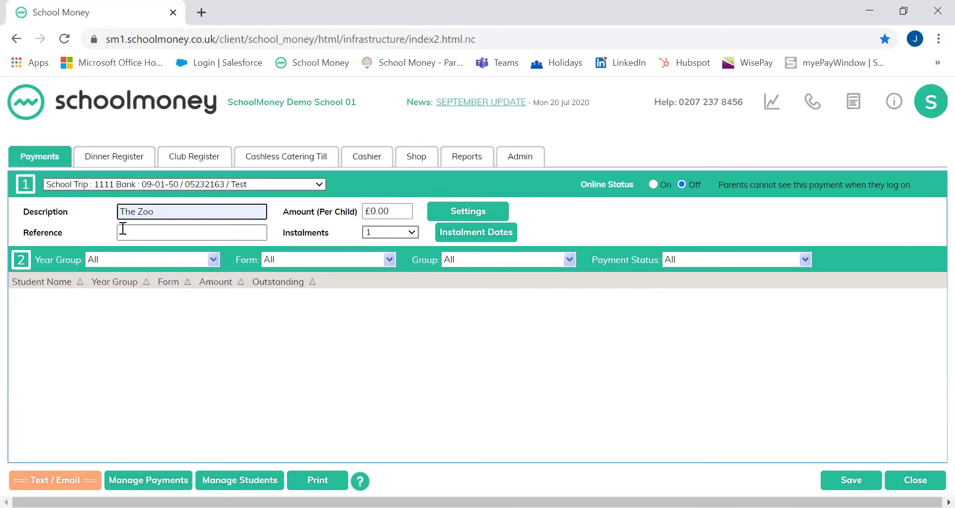
click(123, 229)
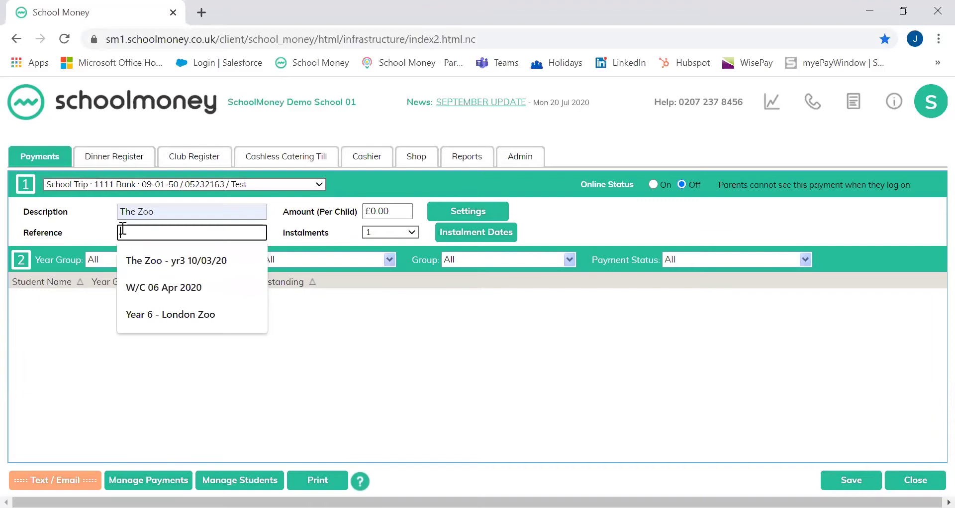
click(139, 266)
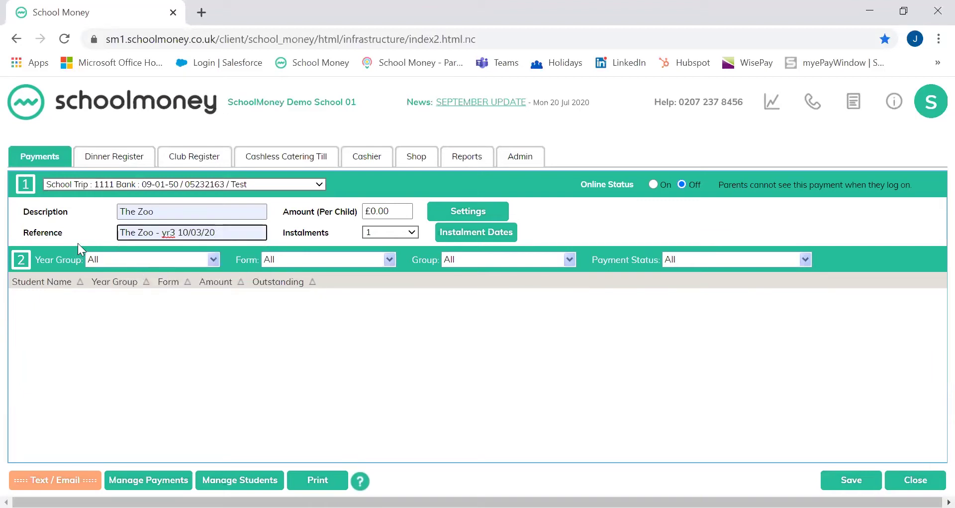
Enter £20.00 as the amount per child
click(379, 212)
click(379, 212)
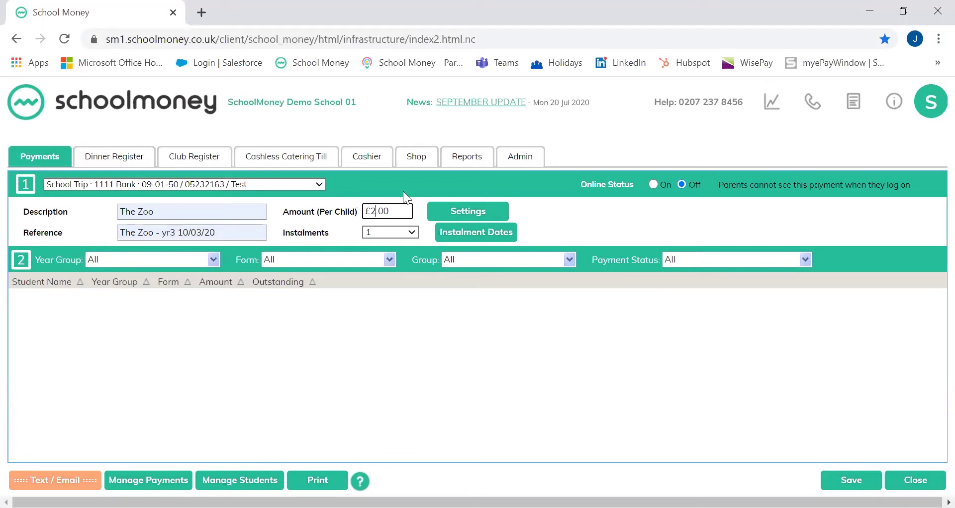
text(2)
click(585, 213)
click(405, 231)
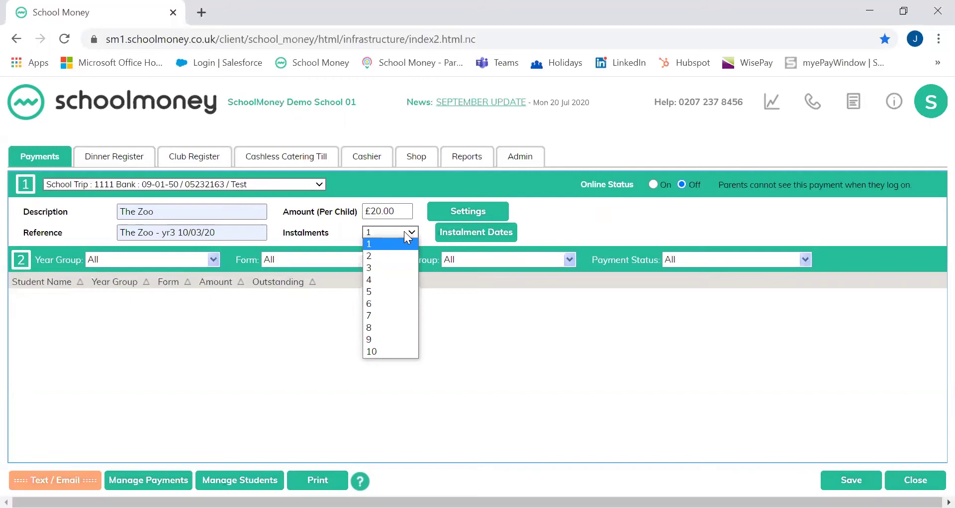
Split the payment into 2 instalments with the first due 20 Aug 2020
click(405, 253)
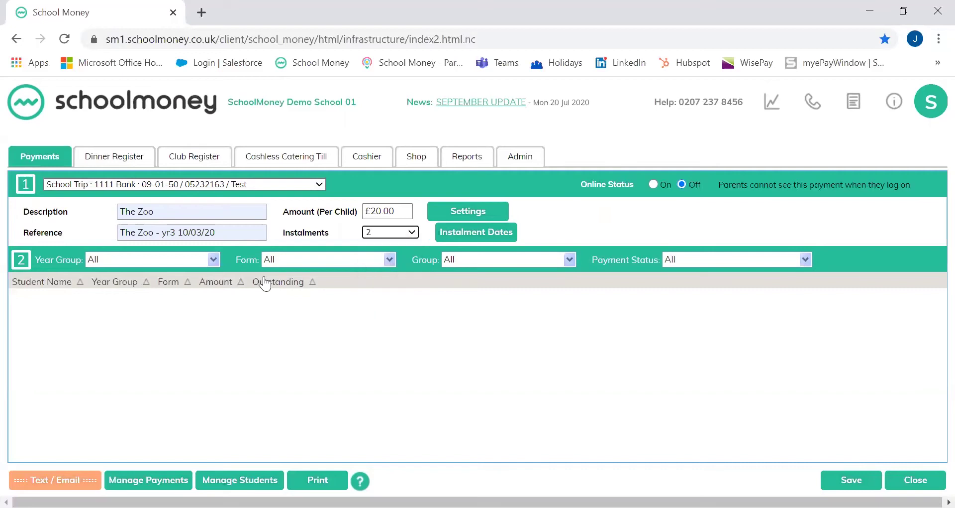
click(484, 231)
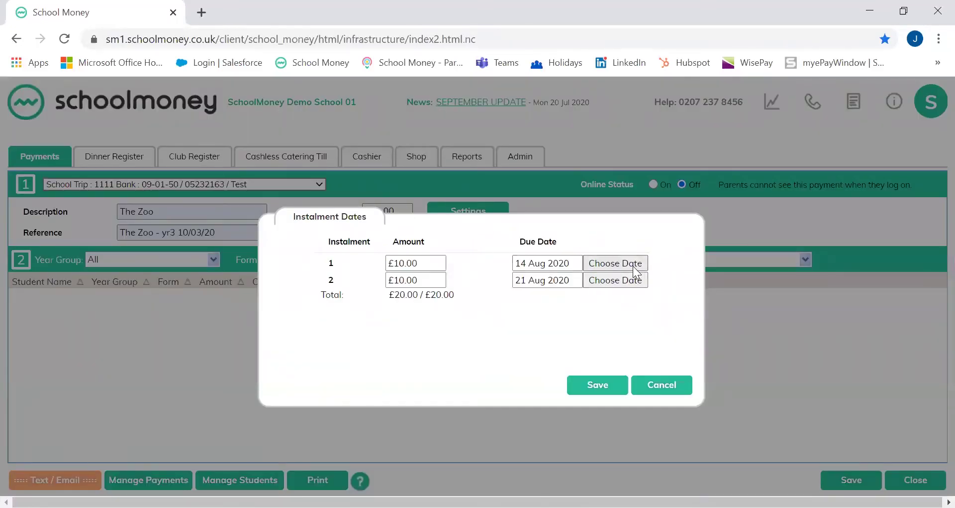
click(622, 263)
click(466, 248)
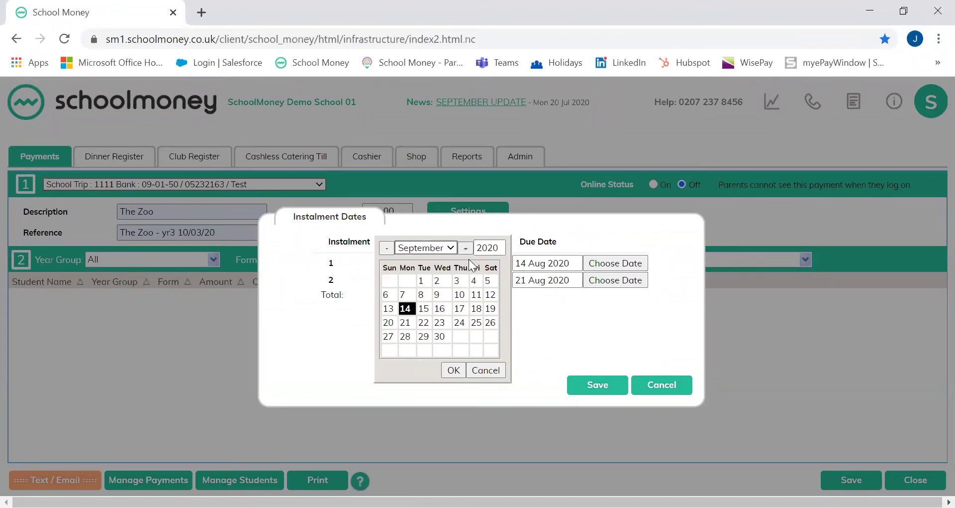
click(390, 248)
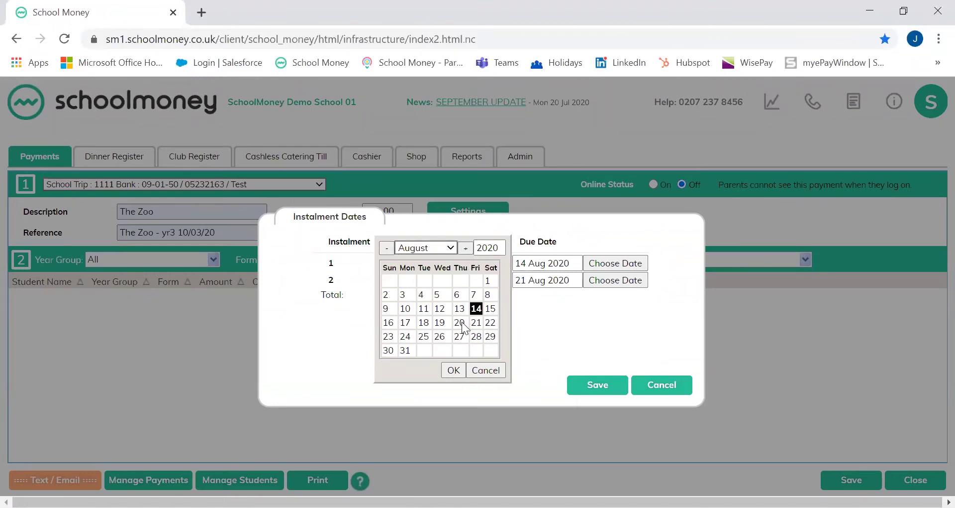
click(454, 370)
Set the second instalment due 24 Sep 2020, check both £10.00 amounts, and save the dates
click(593, 280)
click(466, 260)
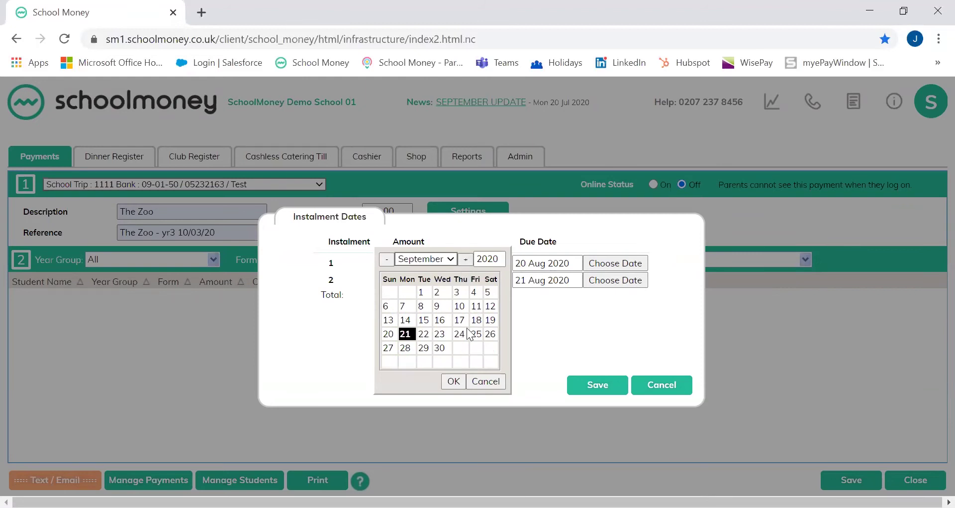
click(460, 348)
click(454, 381)
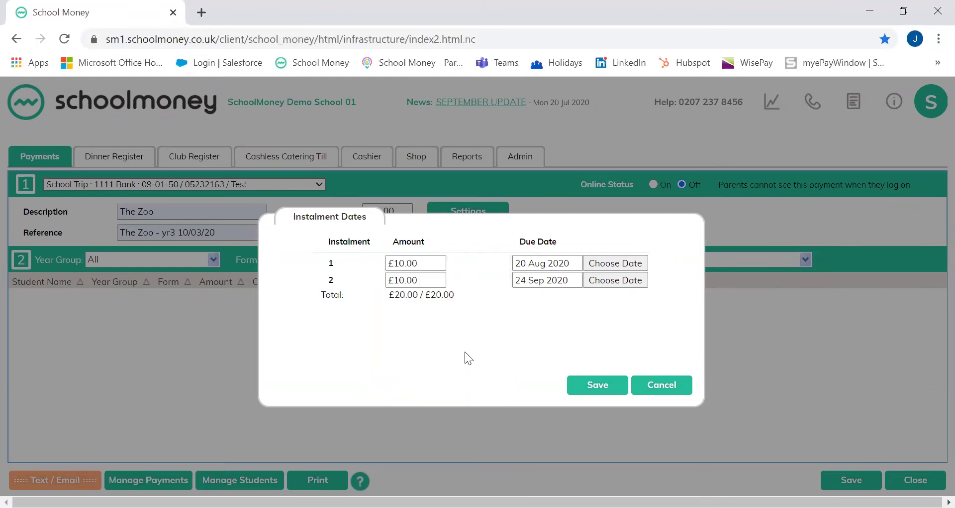
click(424, 265)
click(426, 279)
click(597, 384)
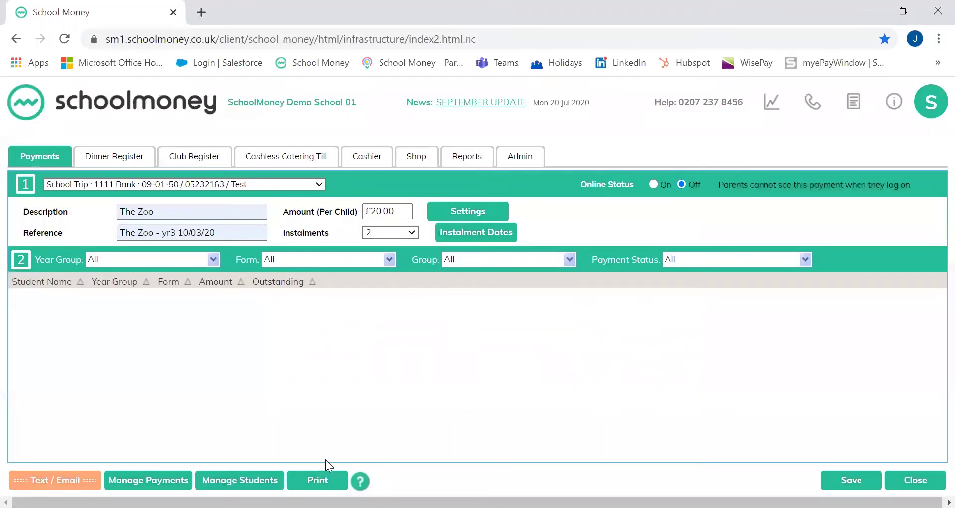
Save The Zoo trip payment
click(852, 479)
click(574, 191)
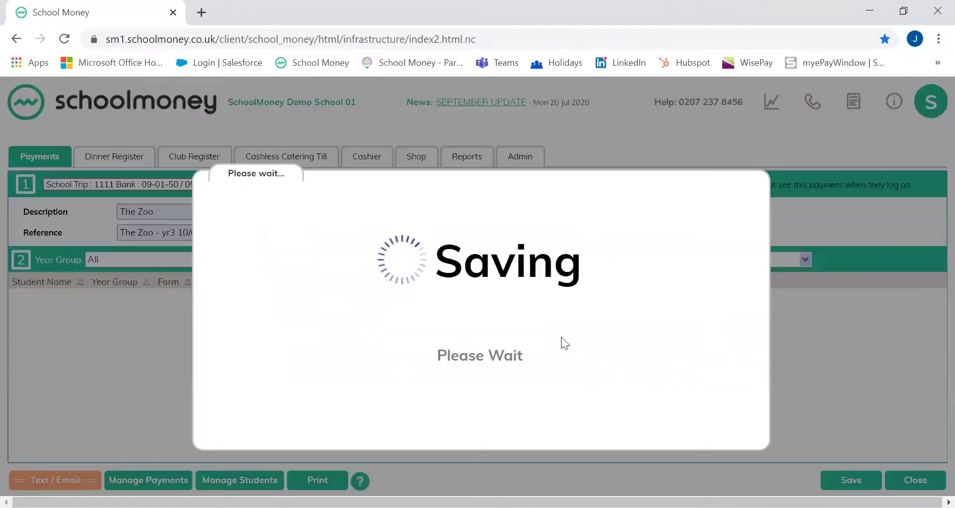
key(Return)
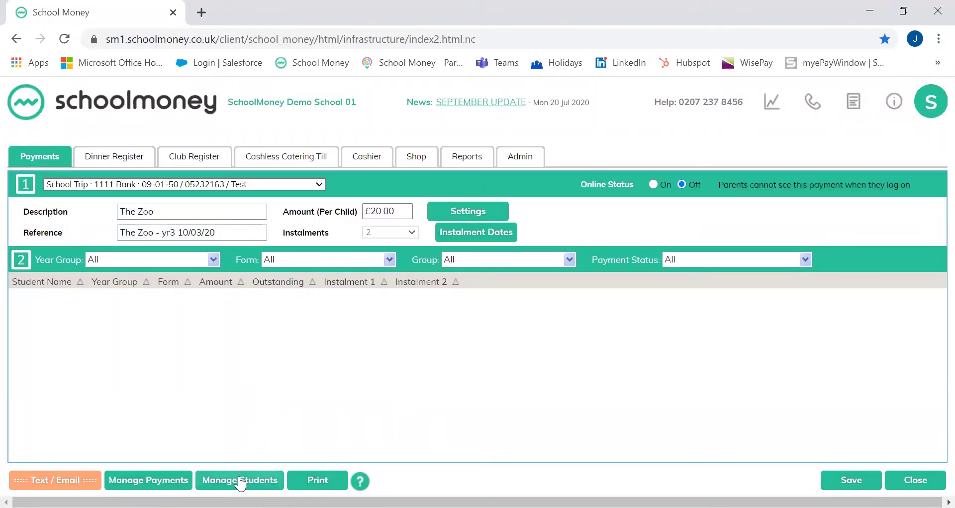
Filter students to Year 1, add all 18 to The Zoo payment, and save
click(260, 480)
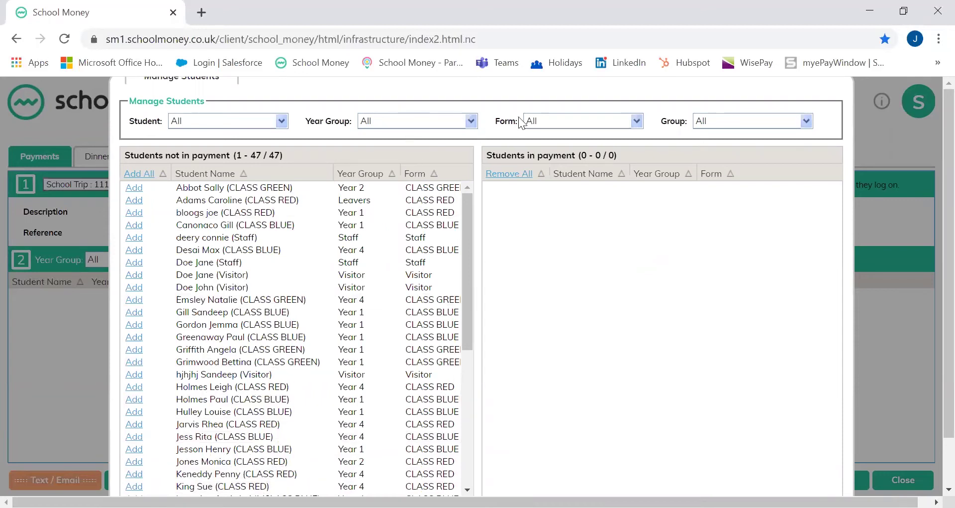
click(541, 120)
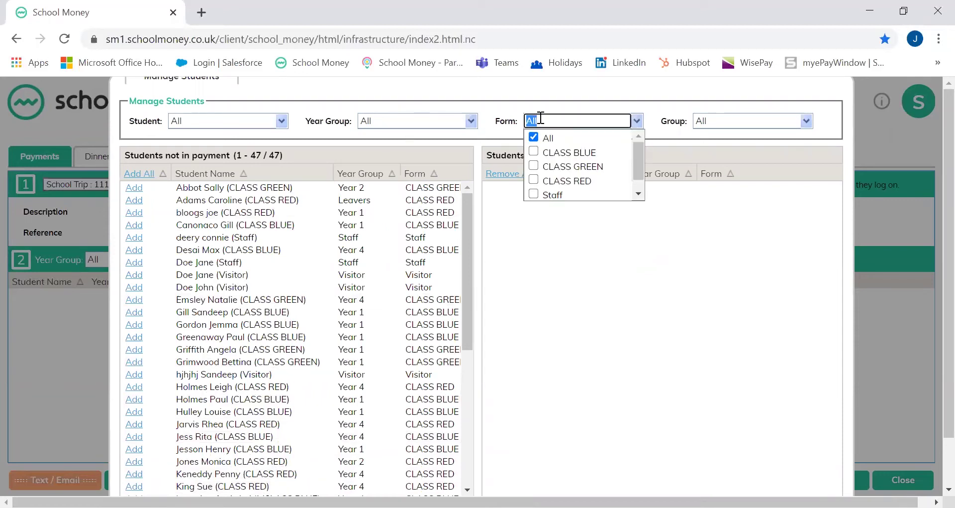
click(440, 125)
click(440, 126)
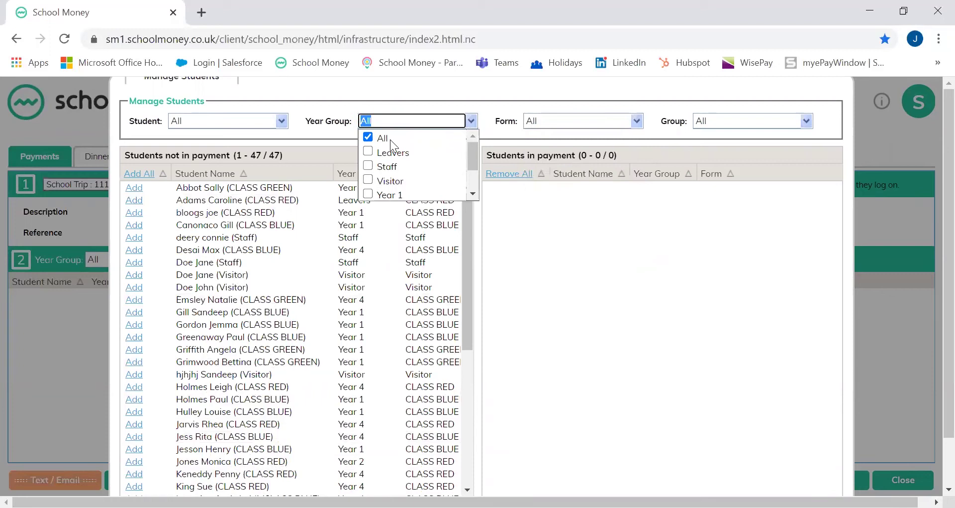
click(370, 194)
click(377, 111)
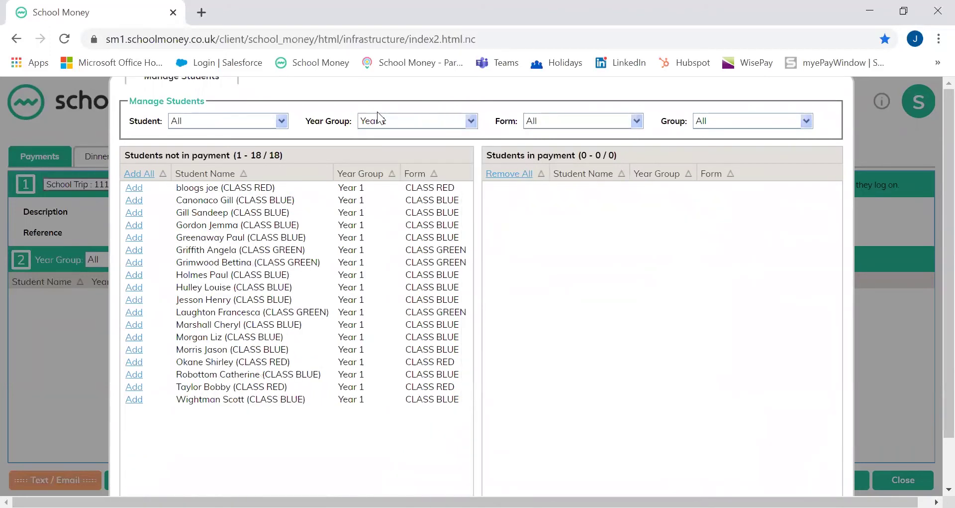
click(139, 174)
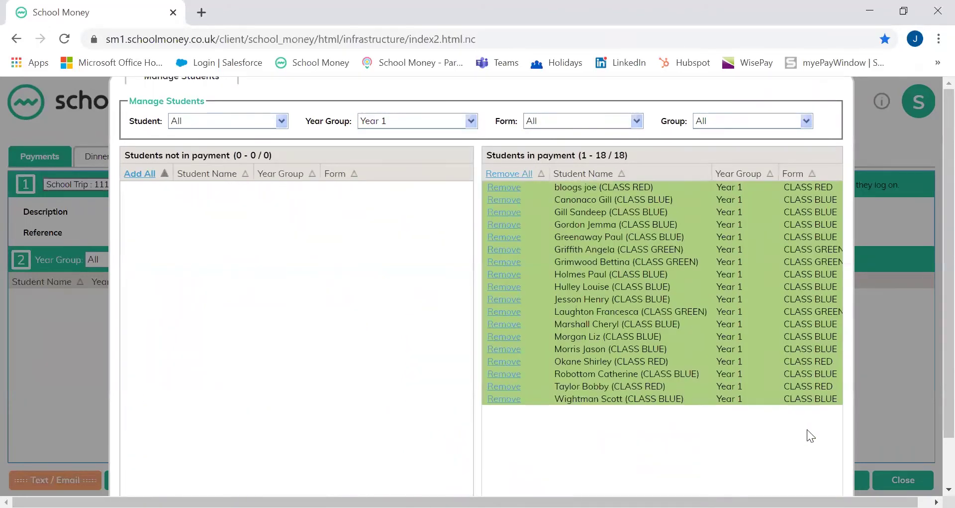
scroll(807, 429, down, 2)
click(133, 470)
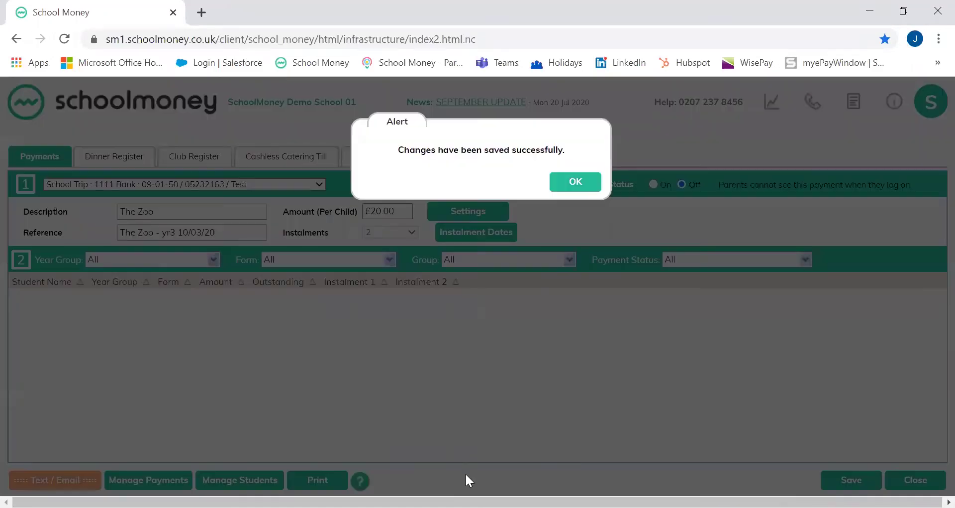
click(575, 184)
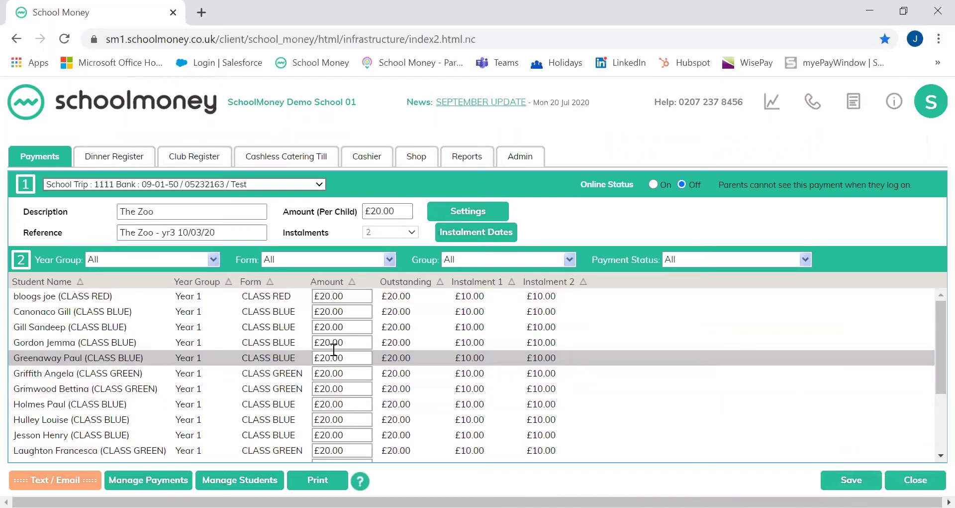
Require parental consent, limit places to 10, allow online part payment, and save the settings
click(478, 214)
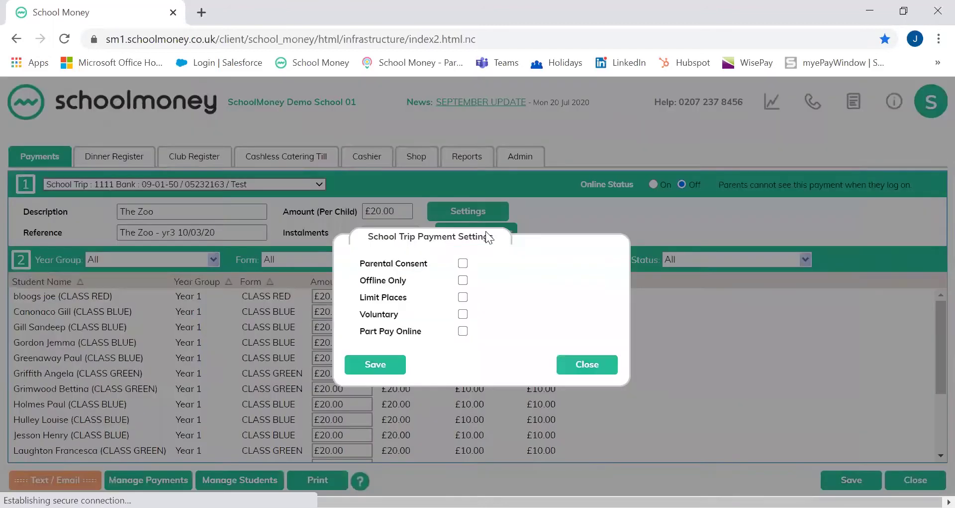
click(463, 263)
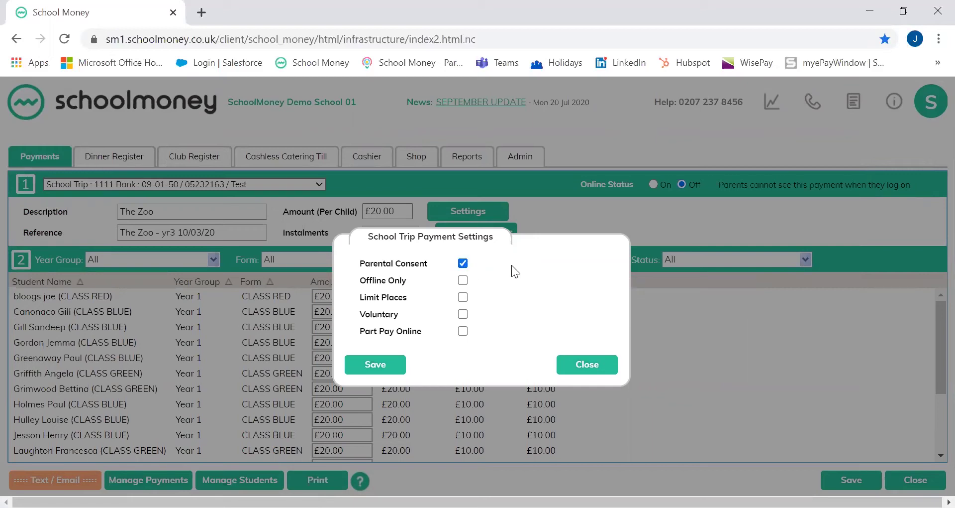
click(462, 298)
click(489, 303)
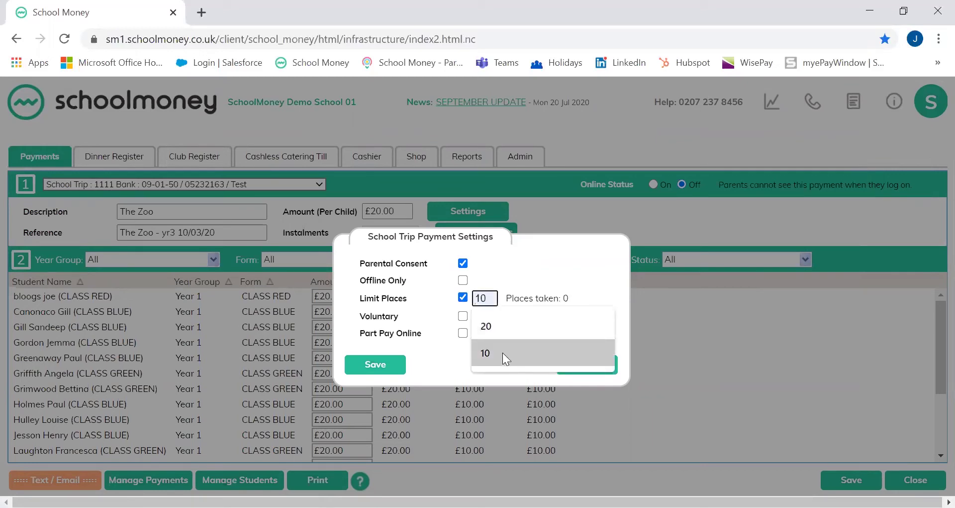
click(503, 352)
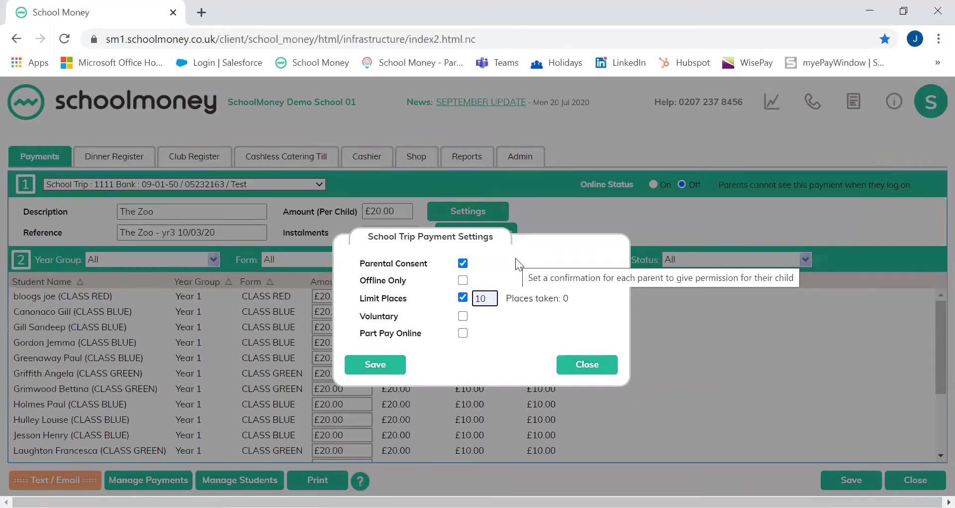
click(463, 333)
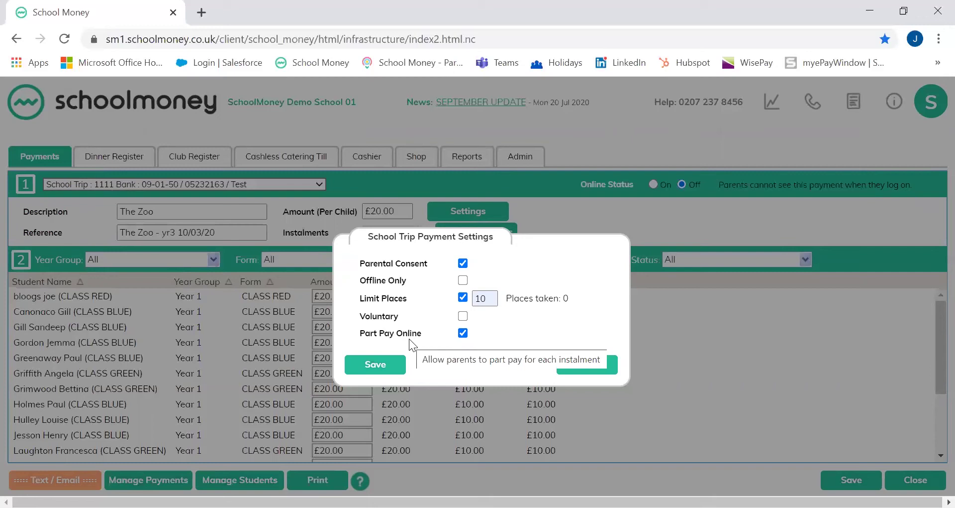
click(398, 371)
click(578, 195)
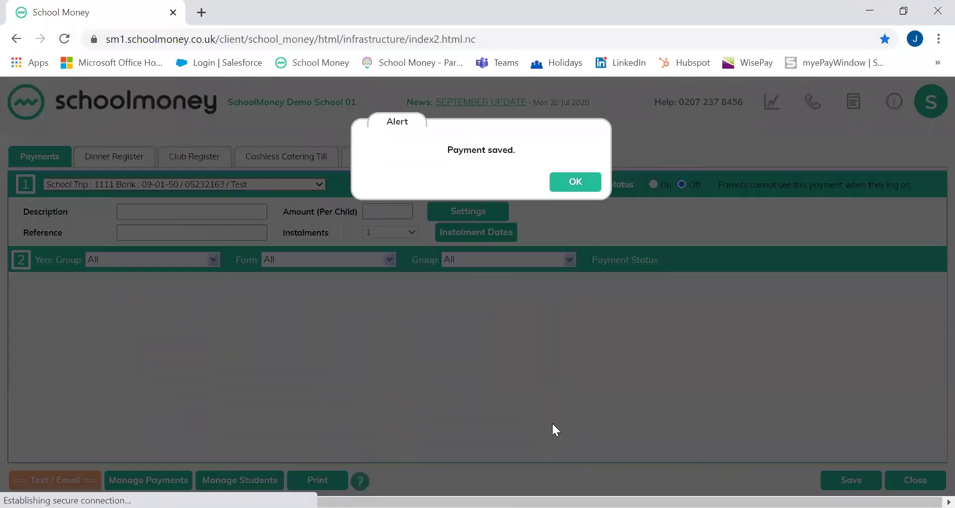
click(577, 183)
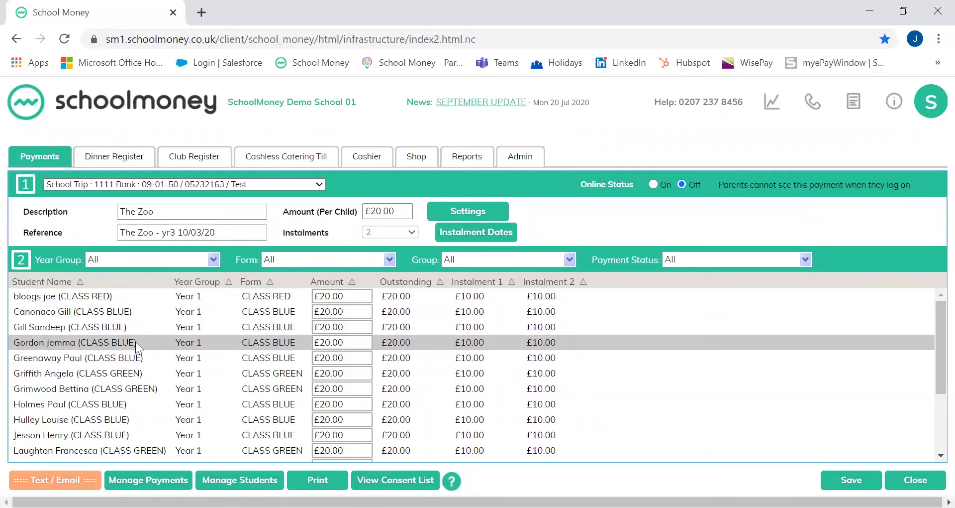
Write off the fourth student's first £10.00 instalment with reason Pupil Premium
double_click(243, 346)
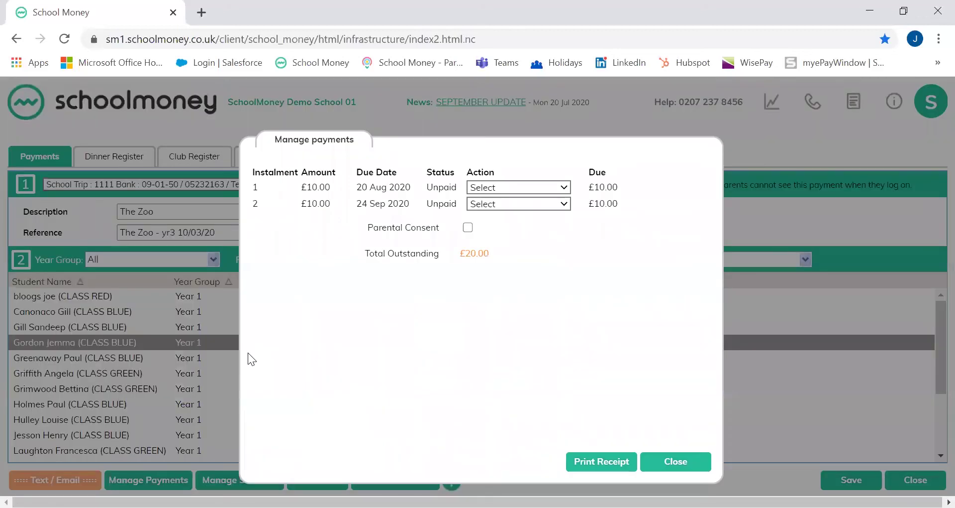
click(508, 190)
click(513, 271)
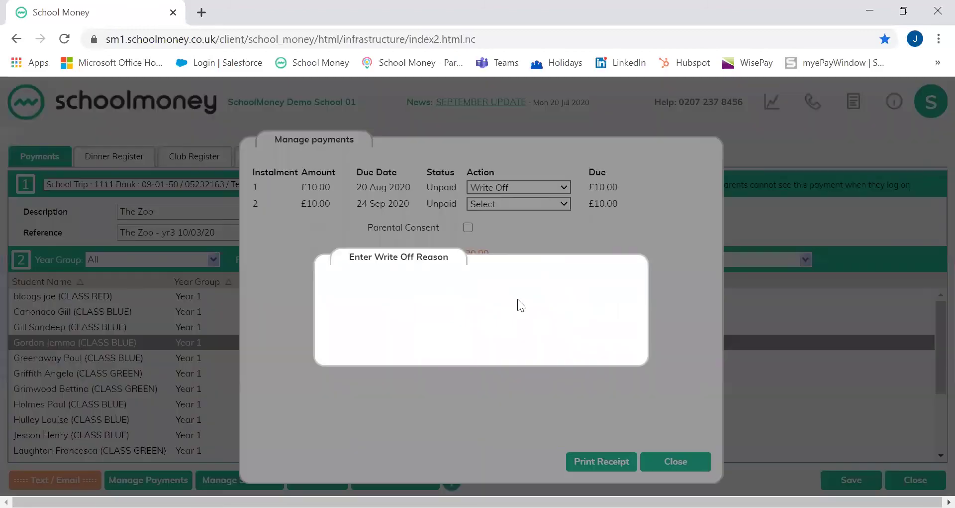
click(469, 303)
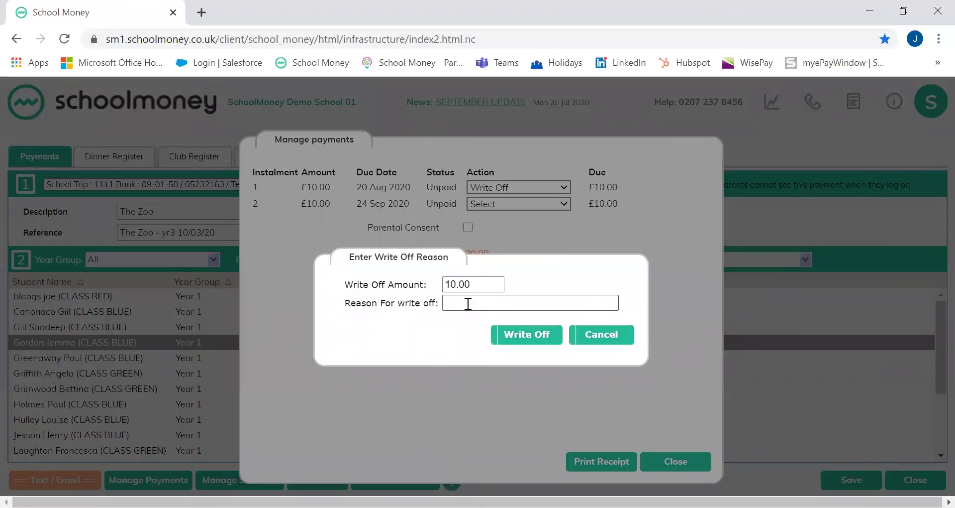
click(473, 328)
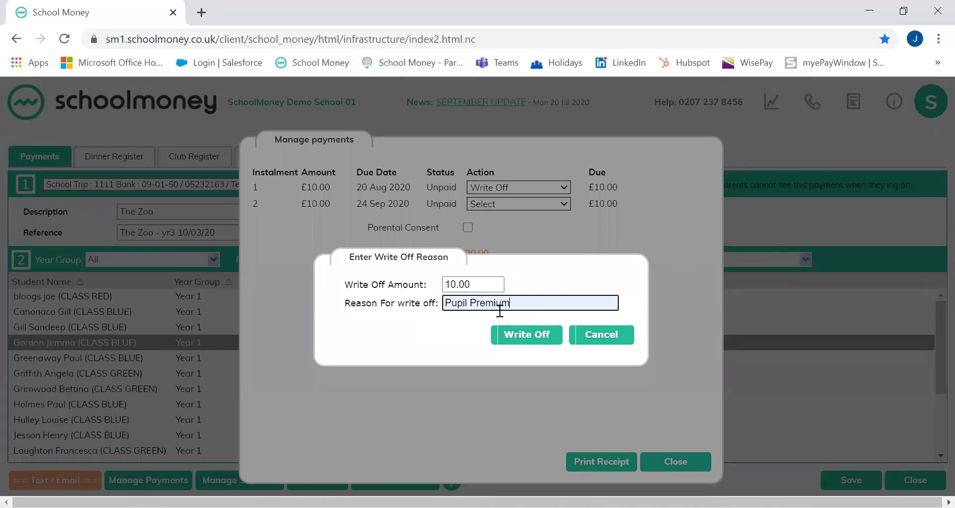
click(513, 343)
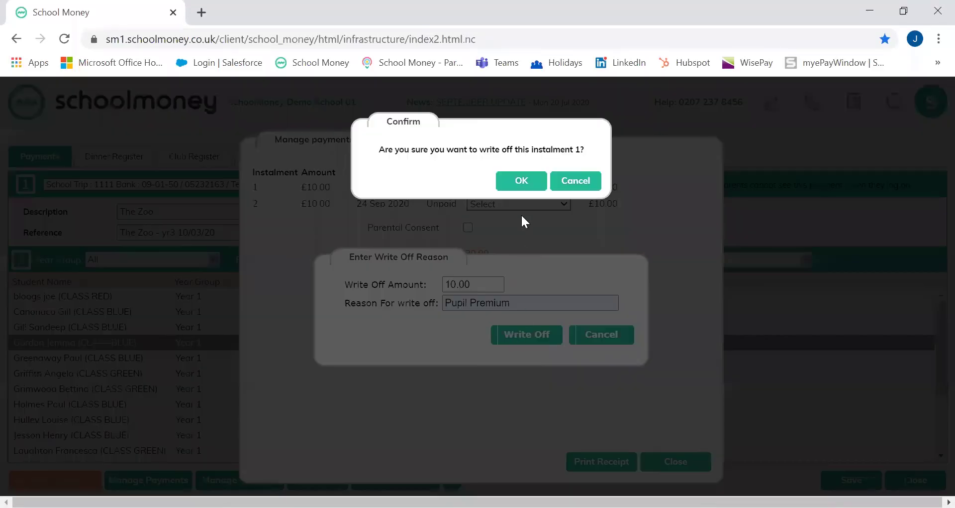
click(514, 180)
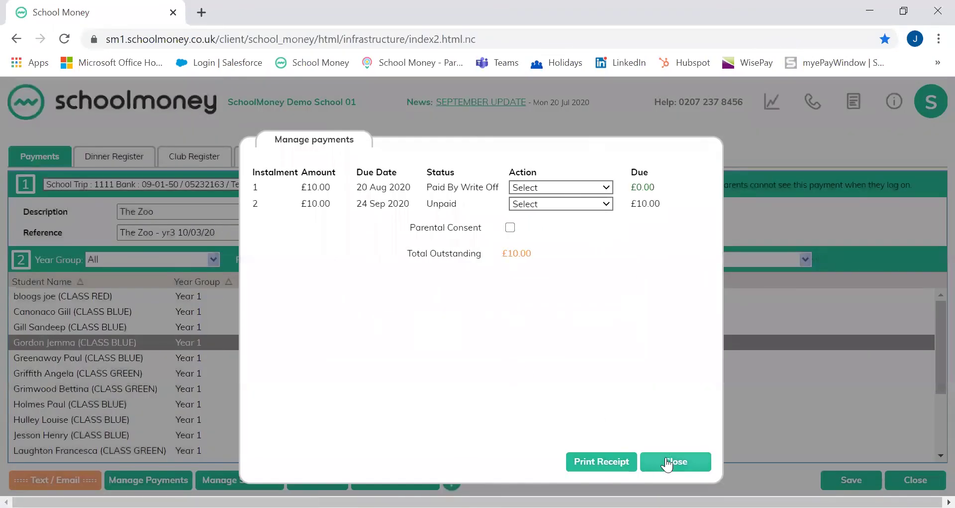
click(672, 462)
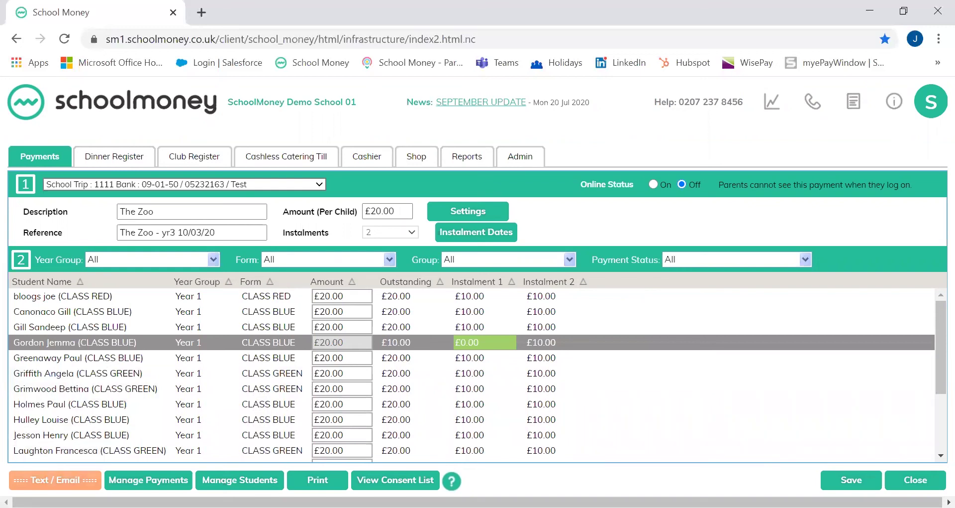
Send The Zoo payment request to parents as 14 emails and 9 texts, without an attachment
click(55, 479)
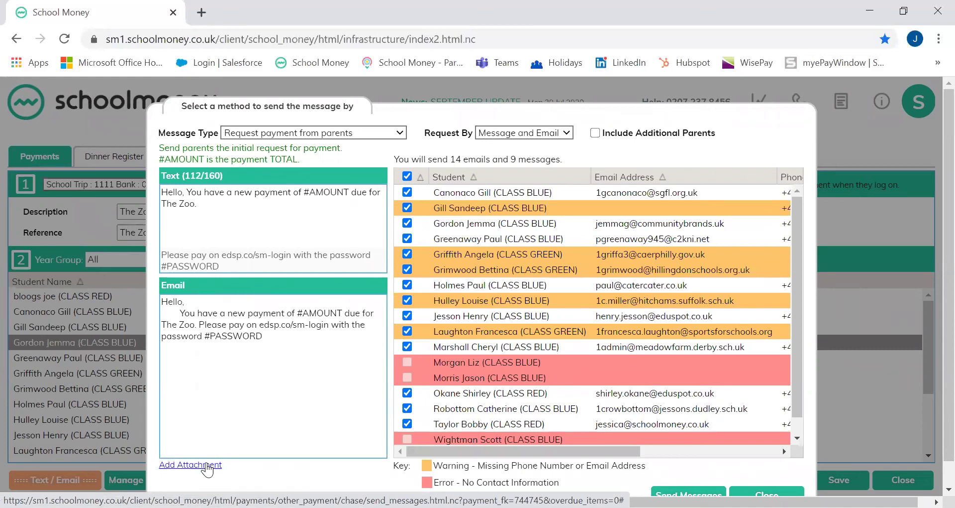
click(207, 465)
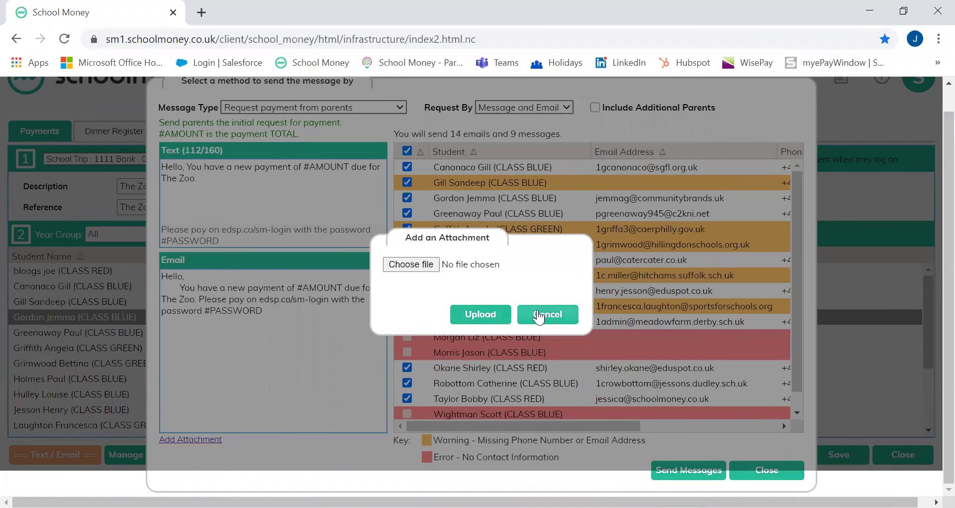
click(539, 317)
click(710, 465)
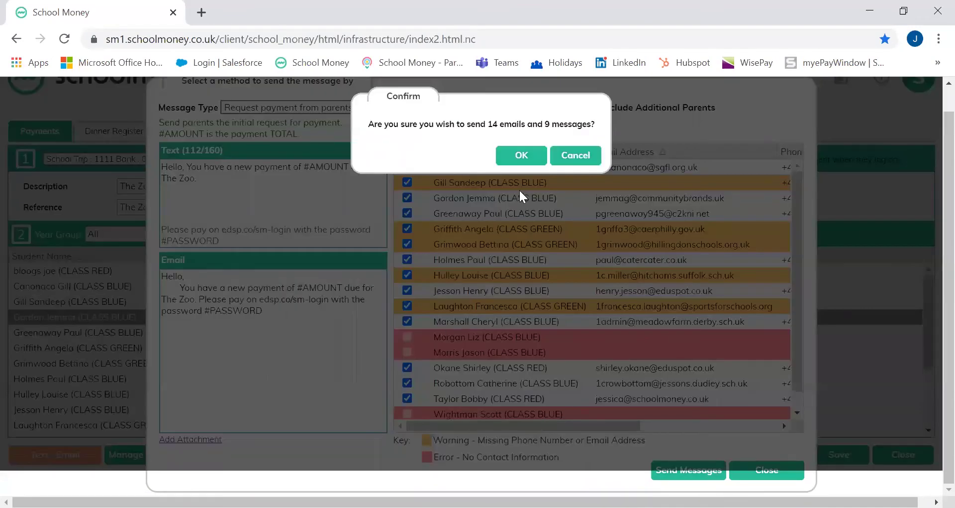
click(518, 155)
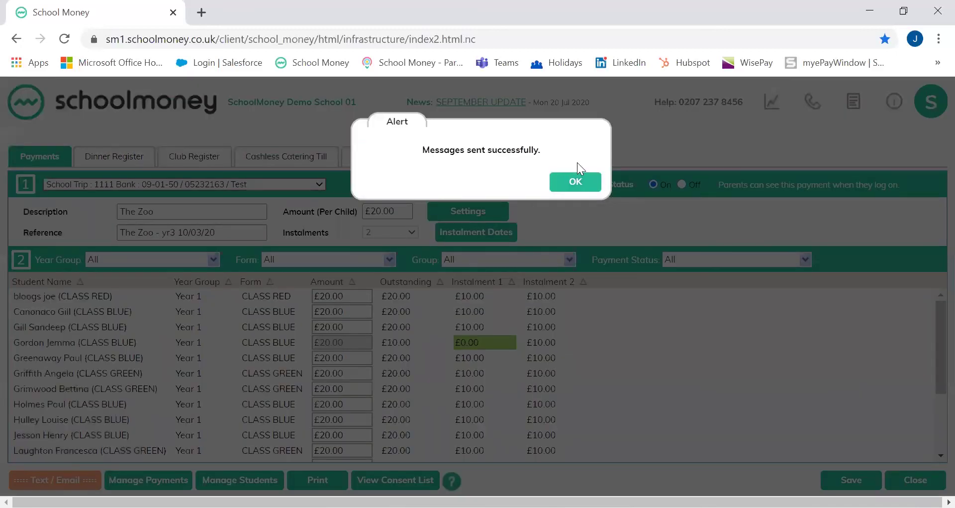
click(577, 181)
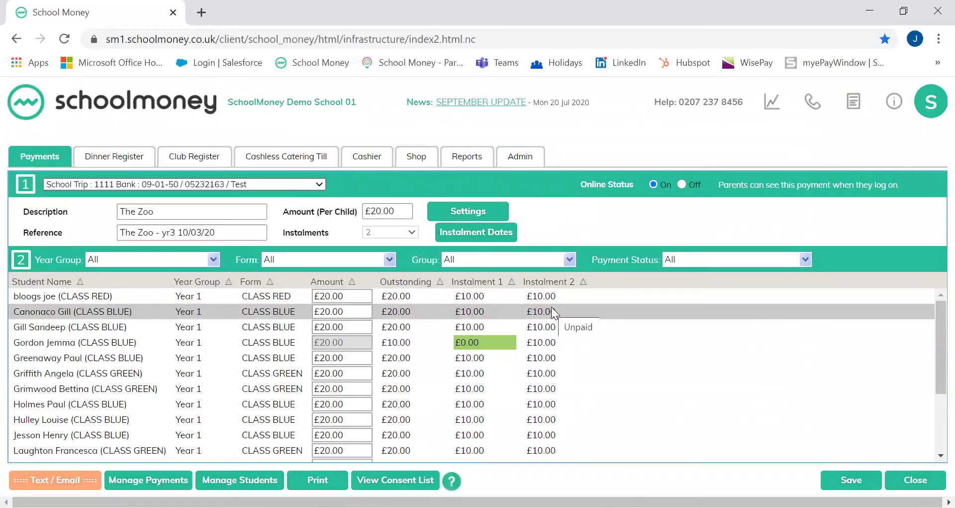